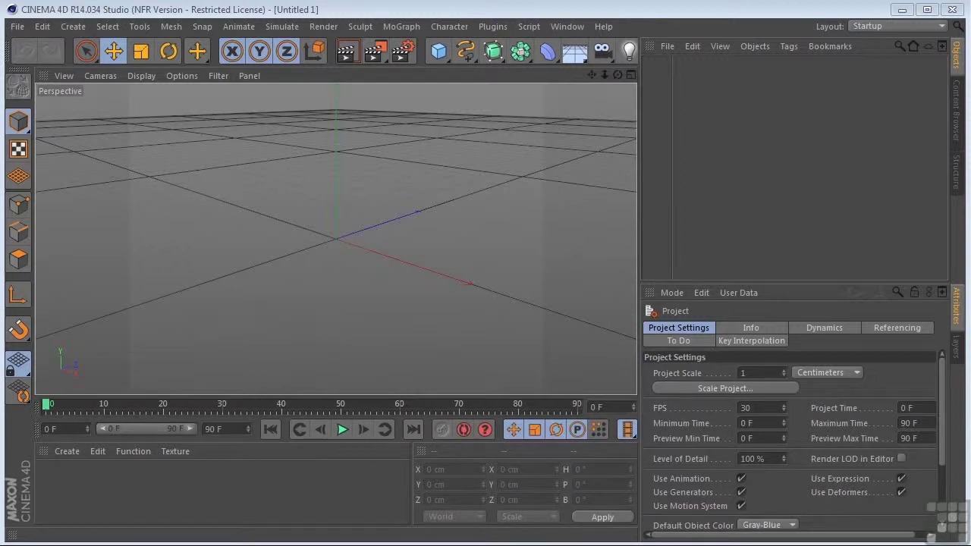
Add a cube primitive, make it editable, and prepare it for Knife cuts in polygon mode
left_click(438, 51)
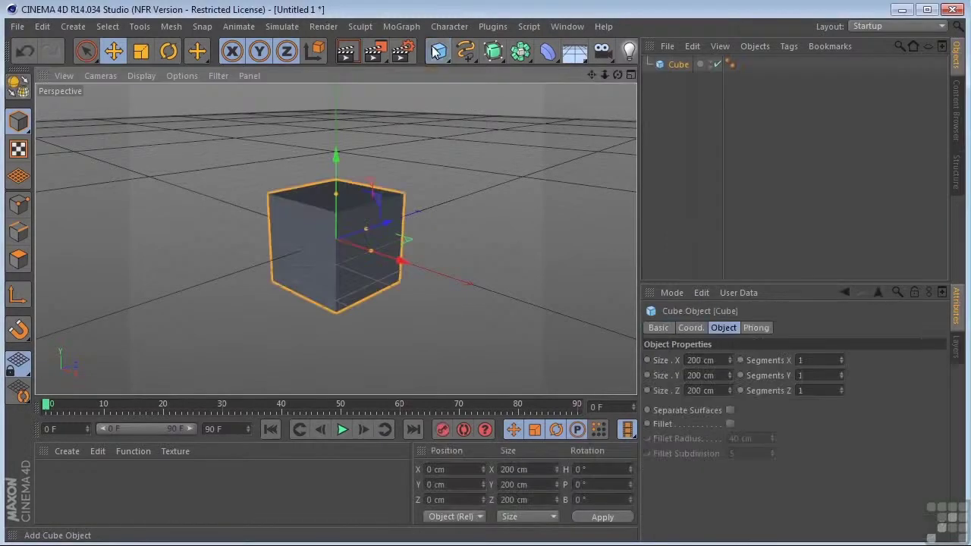
left_click(18, 86)
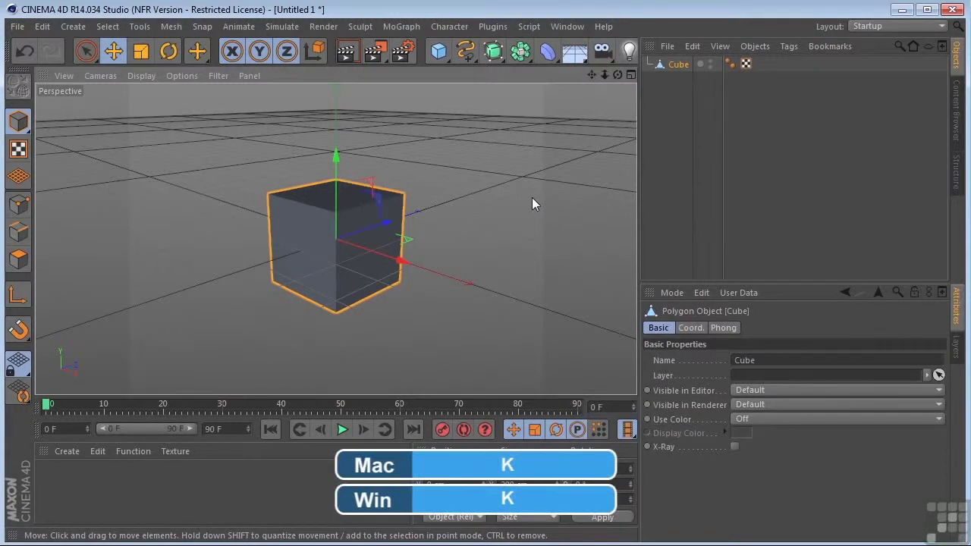
key("k")
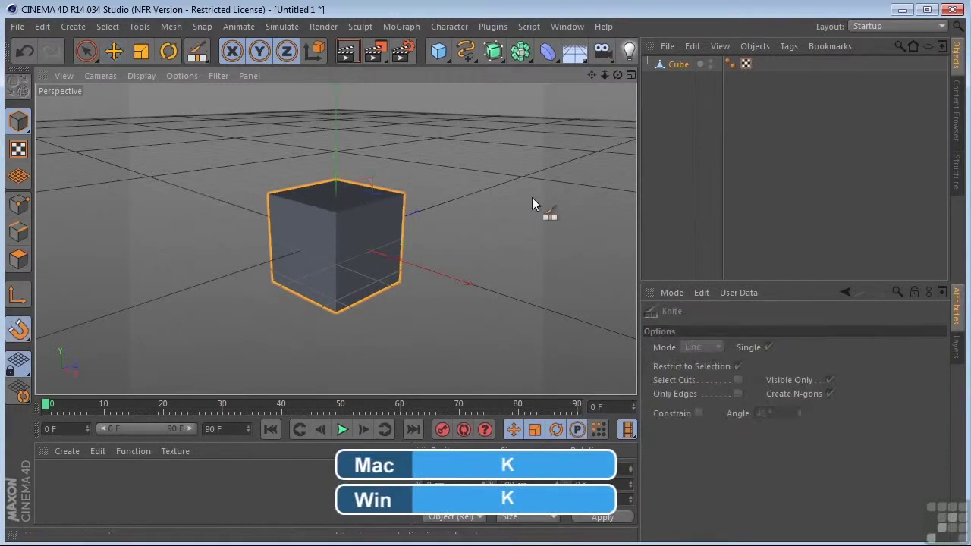
left_click(21, 262)
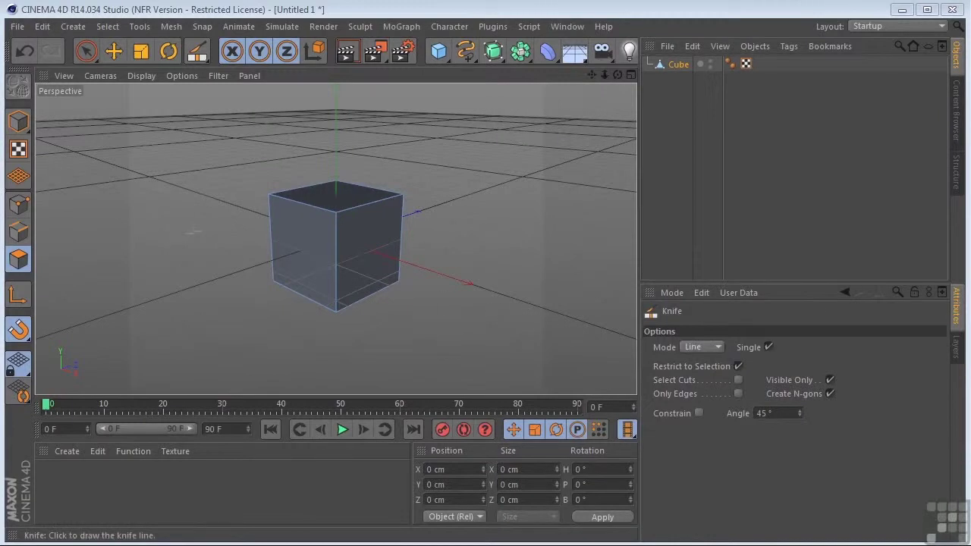
Try a horizontal Line cut across the middle of the cube's visible faces, and undo it
mouse_move(169, 237)
left_mouse_down()
mouse_move(375, 258)
mouse_move(533, 244)
left_mouse_up()
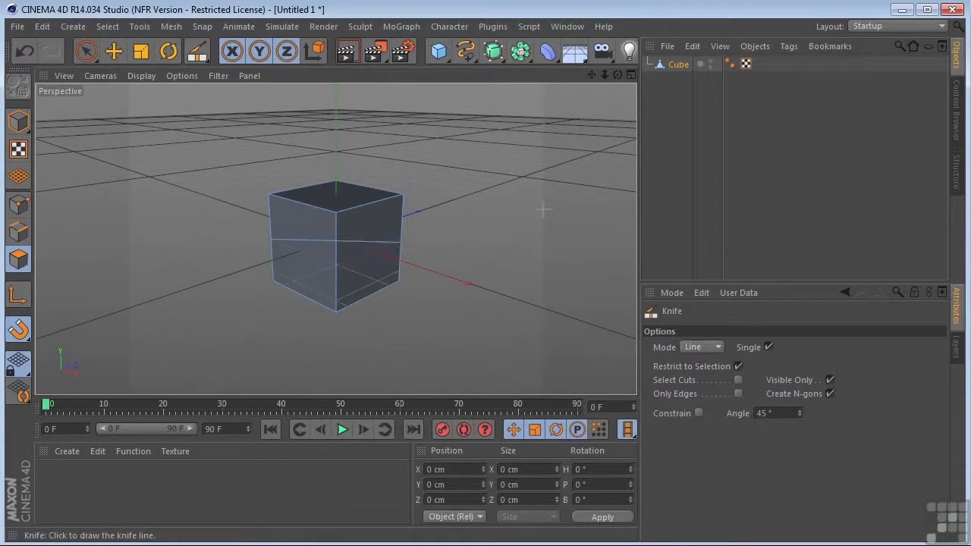
left_click_drag(617, 74, 335, 238)
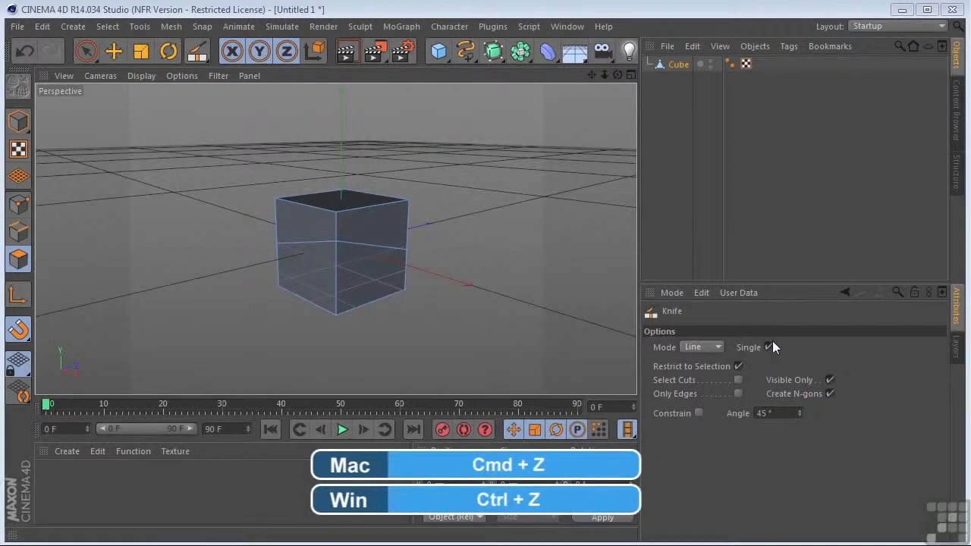
key("ctrl+z")
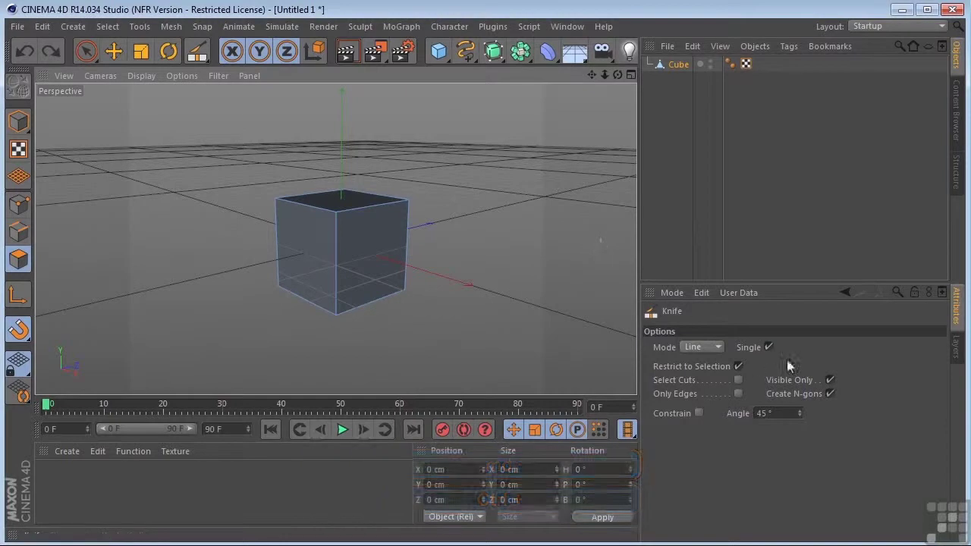
Turn off the Knife's Visible Only option and try a Line cut through the whole cube, undoing the cut
left_click(830, 382)
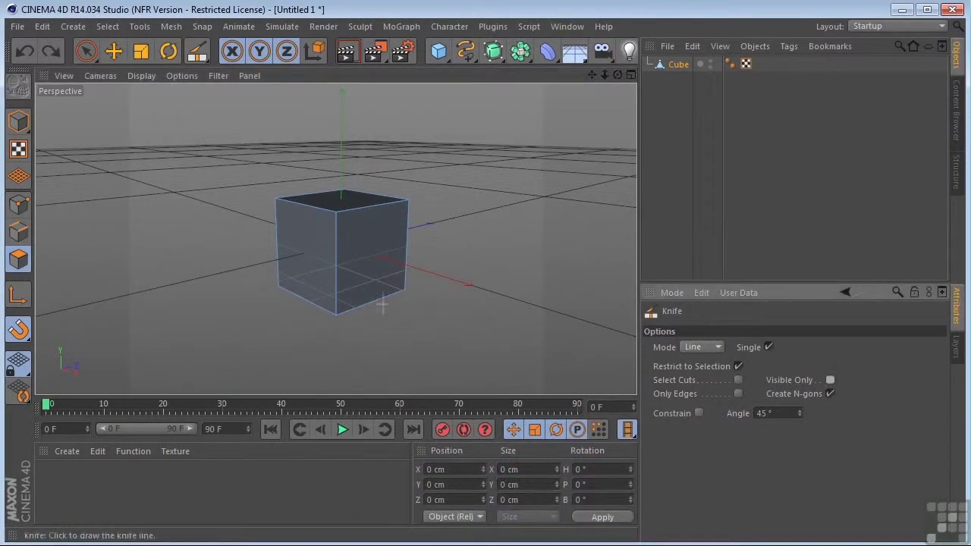
left_click_drag(217, 247, 486, 253)
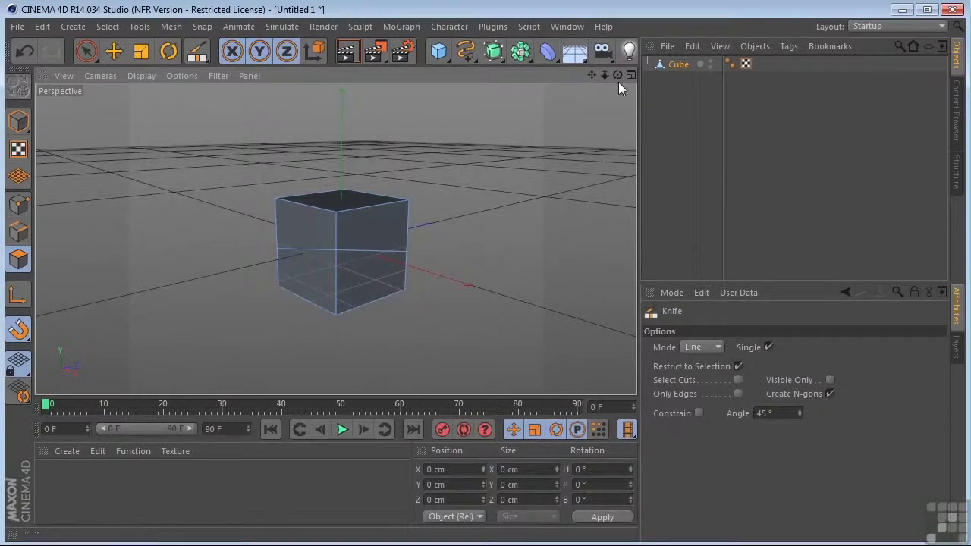
left_click_drag(618, 74, 531, 91)
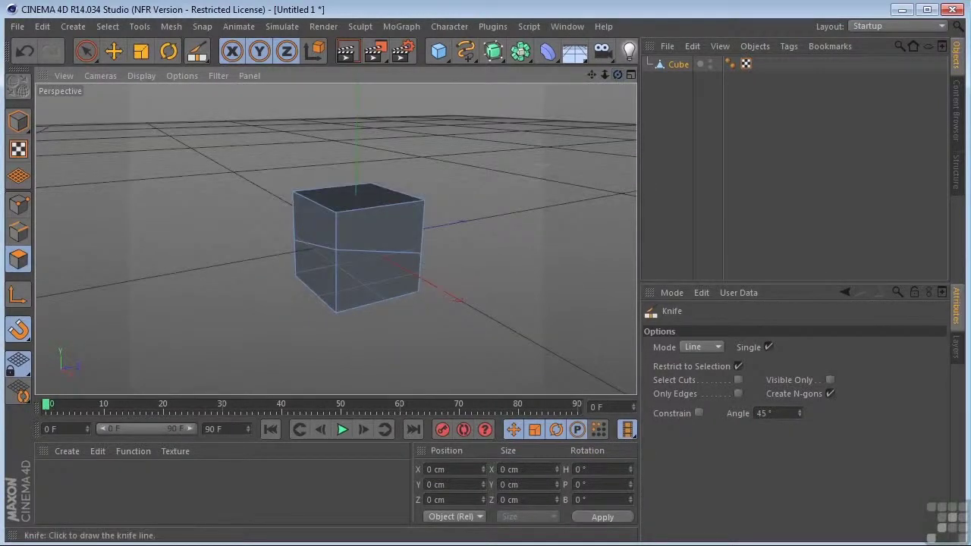
key("ctrl+z")
key("ctrl+z")
Try a Line cut restricted to the cube's selected positive X face, undo it, and clear the face selection
left_click(86, 53)
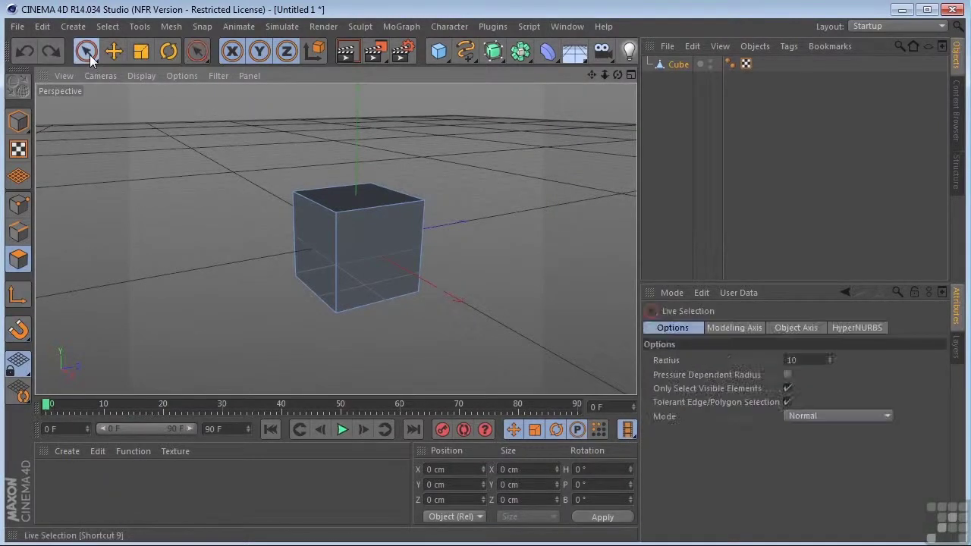
left_click(359, 256)
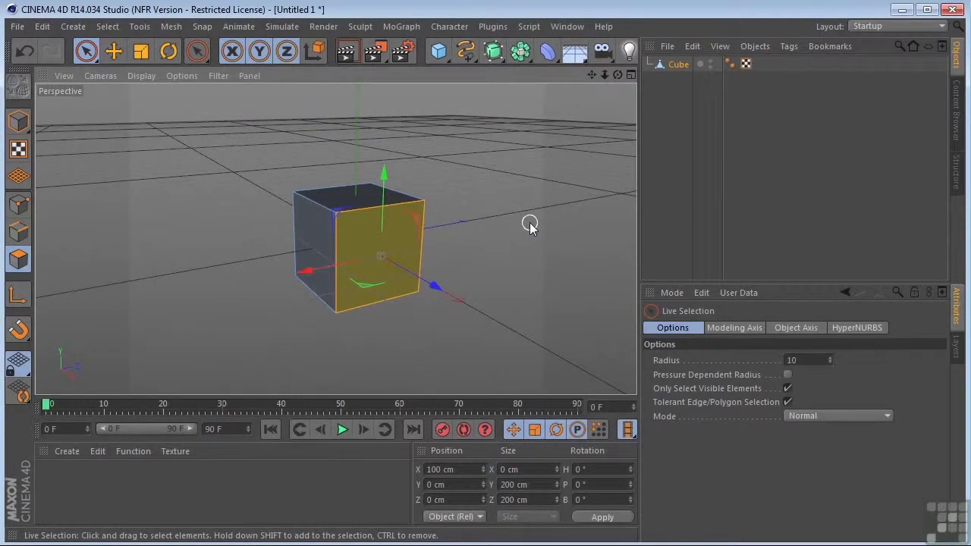
key("k")
key("k")
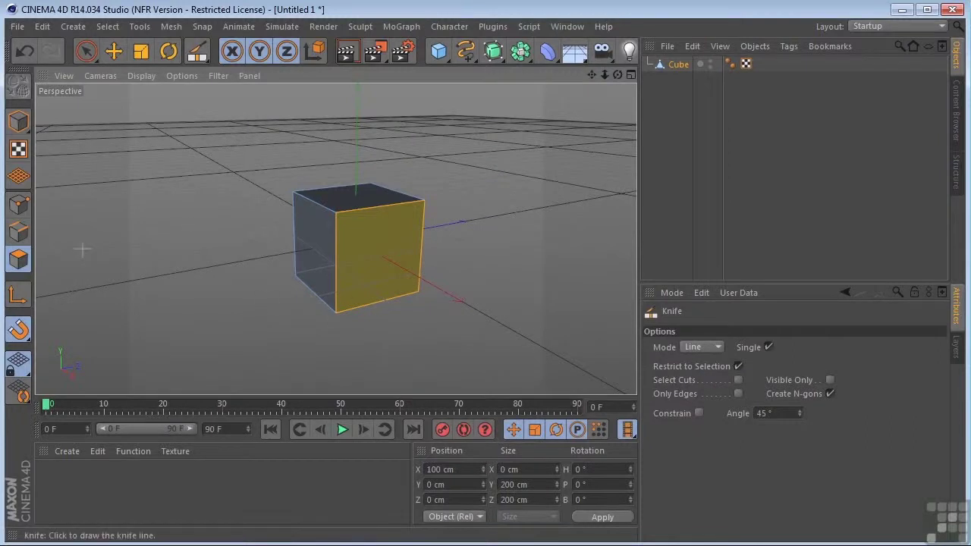
left_click_drag(225, 226, 496, 246)
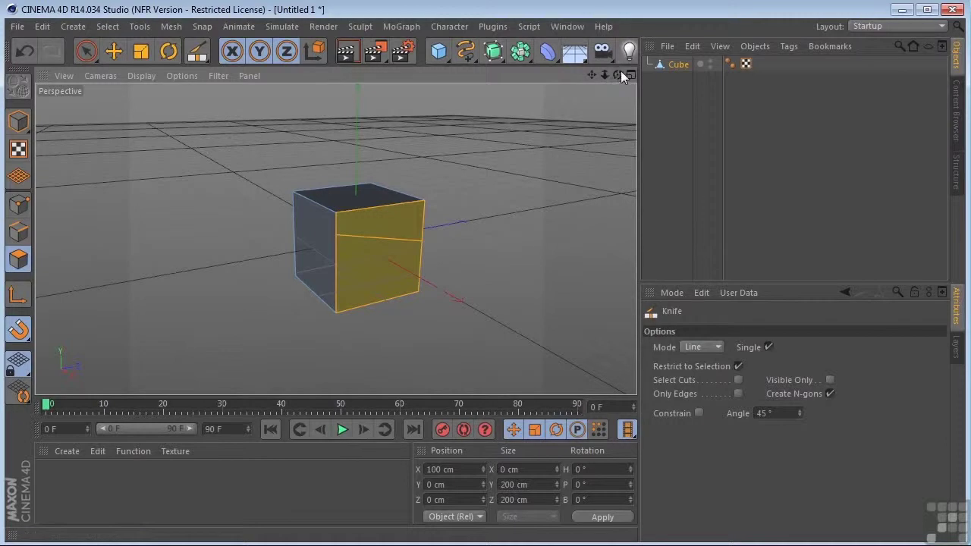
left_click_drag(617, 75, 576, 98)
left_click_drag(334, 238, 336, 235, "alt")
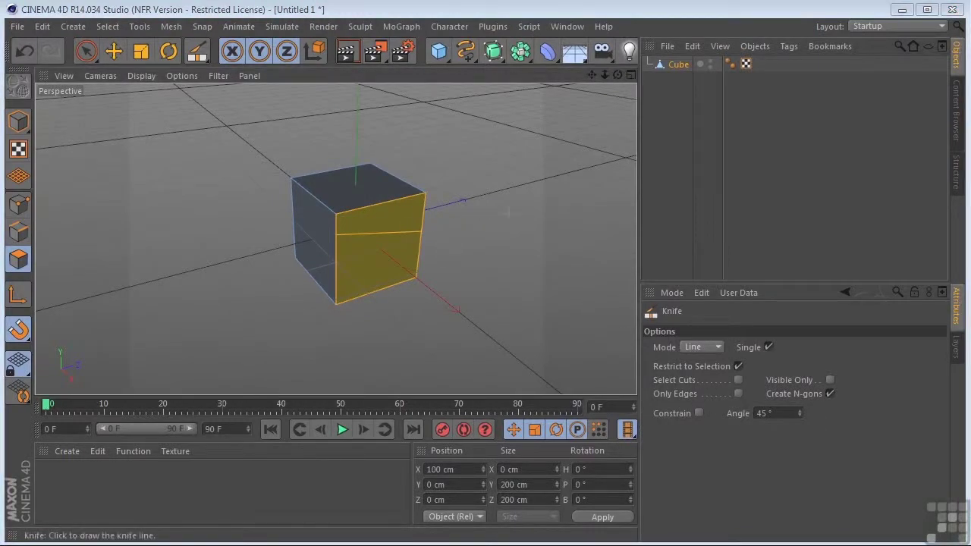
left_click_drag(339, 233, 418, 231)
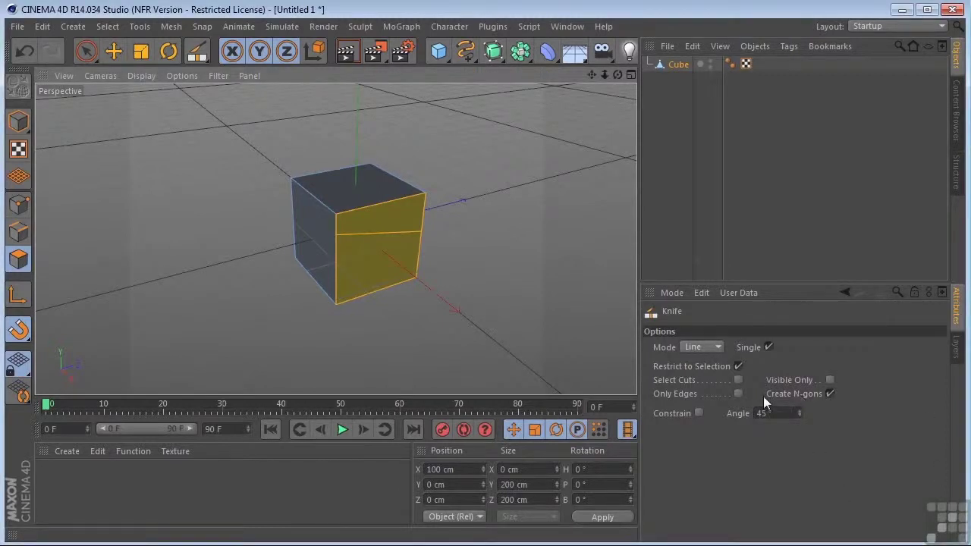
key("ctrl+z")
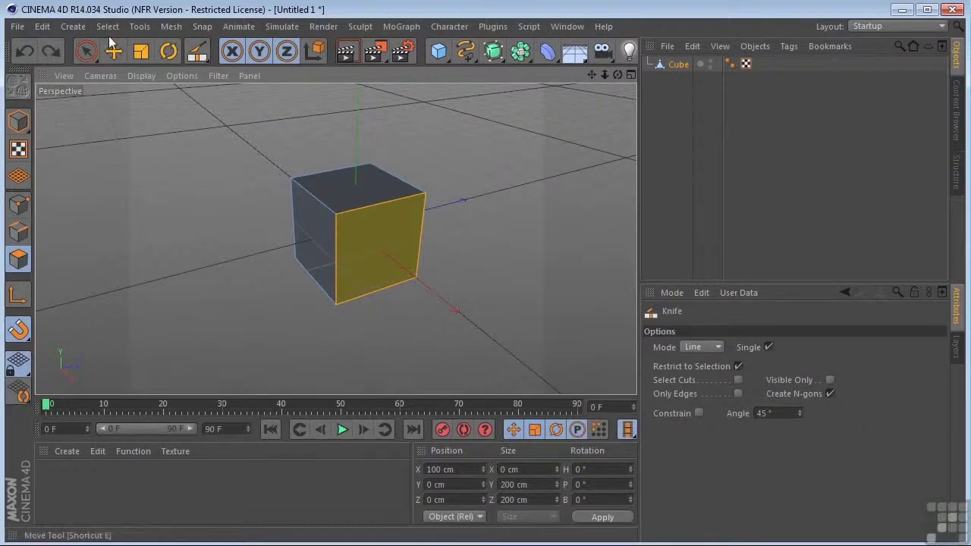
left_click(86, 50)
left_click(270, 235)
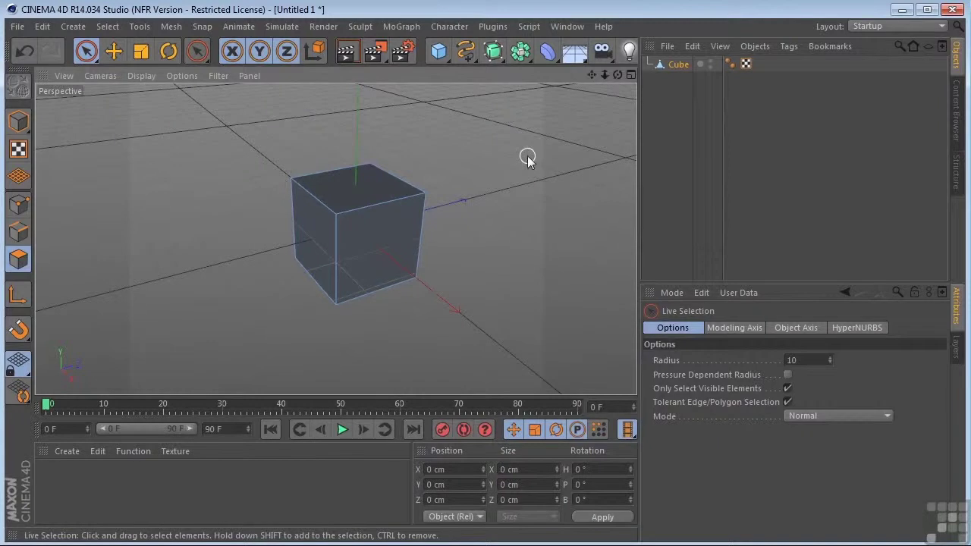
Cut a four-sided opening in the upper-left quarter of the cube in the Front view, using the Knife's Hole mode
key("k")
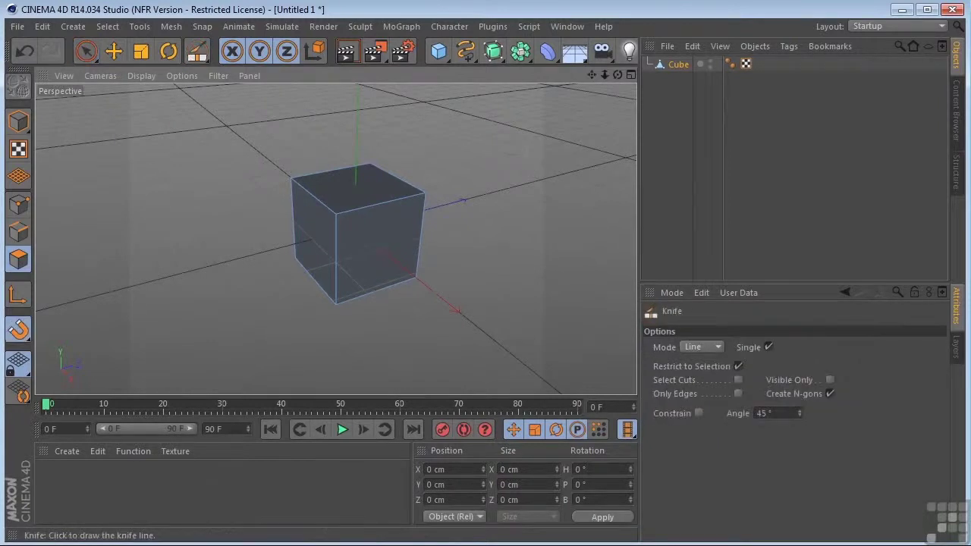
left_click(713, 347)
left_click(695, 377)
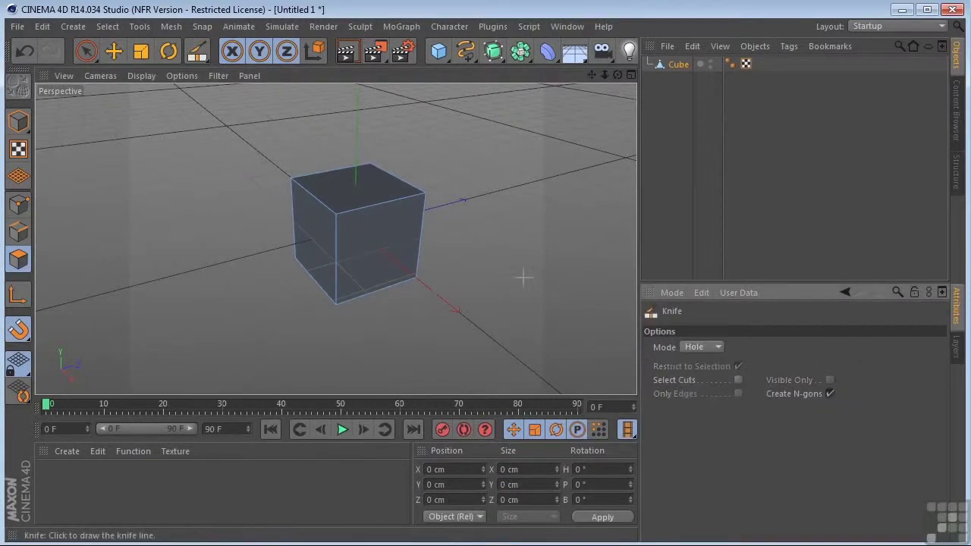
middle_click(474, 259)
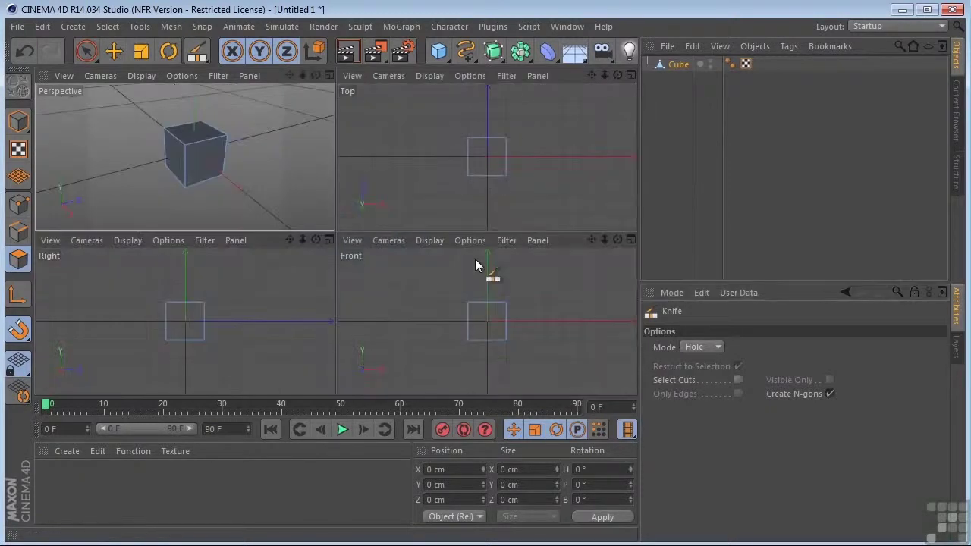
middle_click(470, 305)
scroll(455, 266, "up", 2)
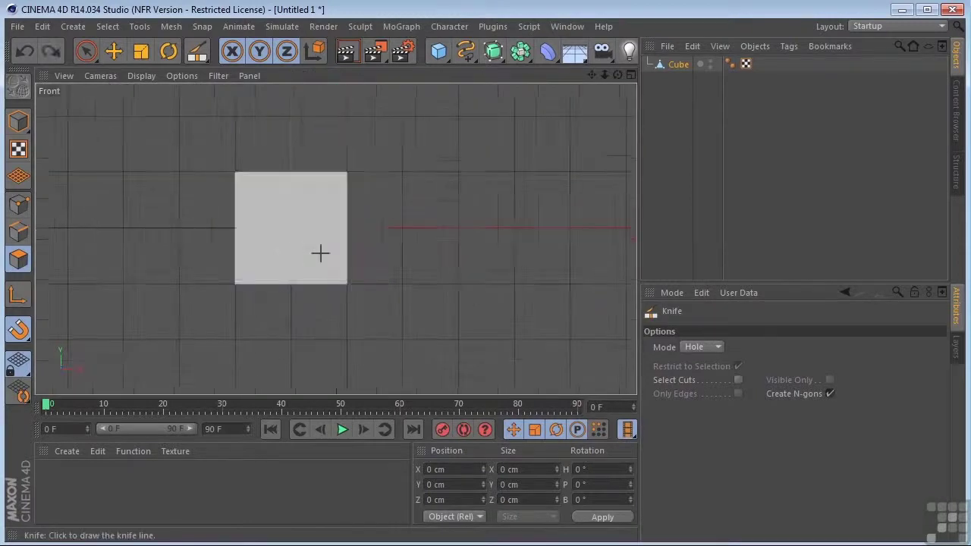
left_click_drag(291, 228, 247, 228)
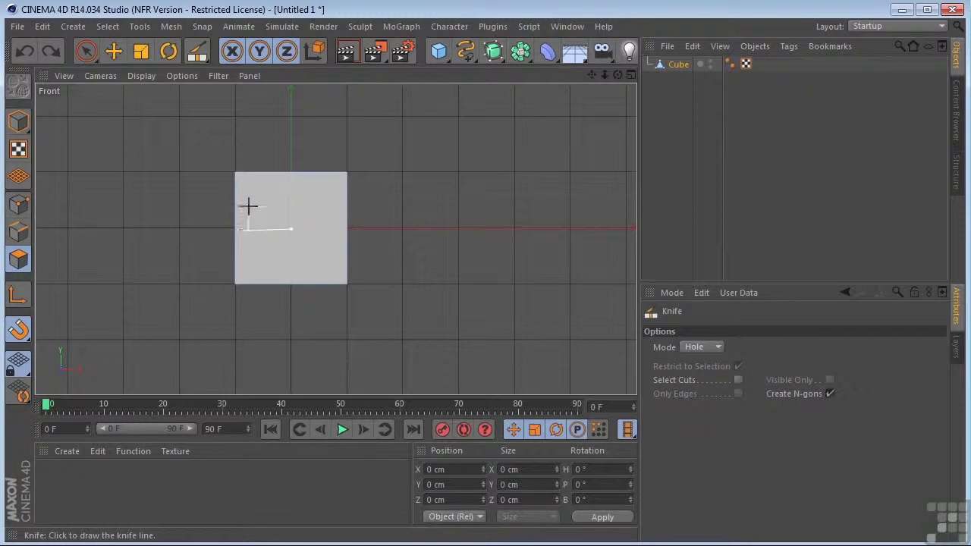
left_click(252, 190)
left_click(290, 187)
left_click(291, 229)
Inspect the hole in the cube from the Perspective view, and undo the hole cut
middle_click(462, 210)
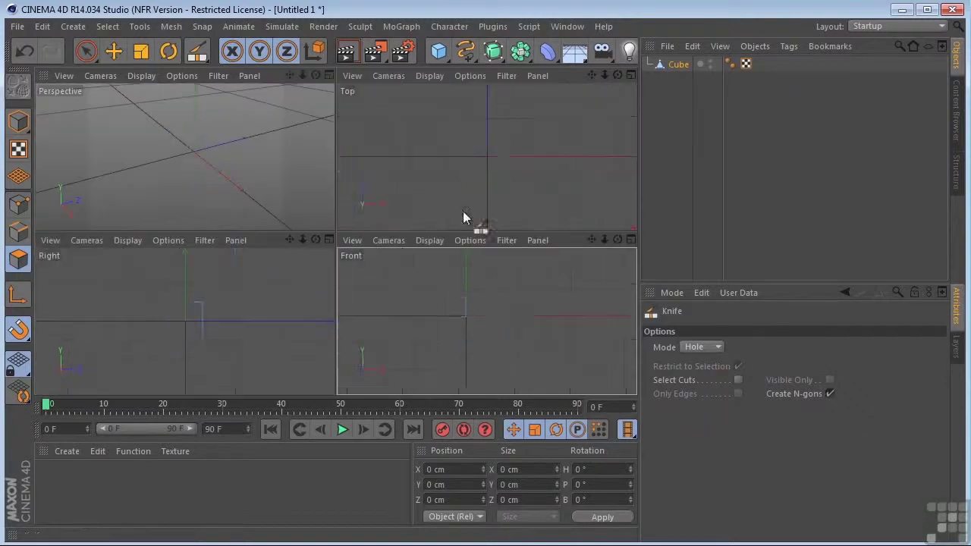
middle_click(245, 186)
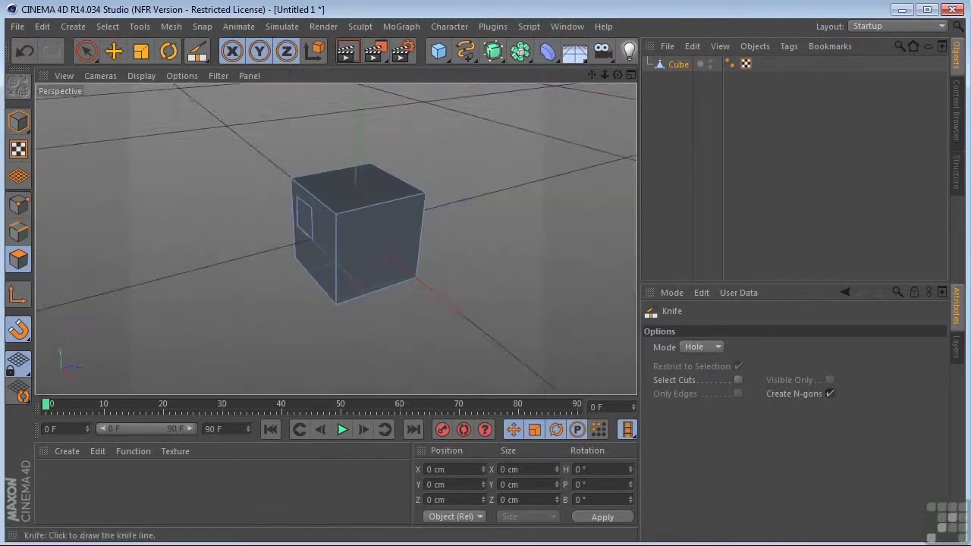
scroll(334, 237, "up", 2)
left_click_drag(334, 238, 336, 237, "alt")
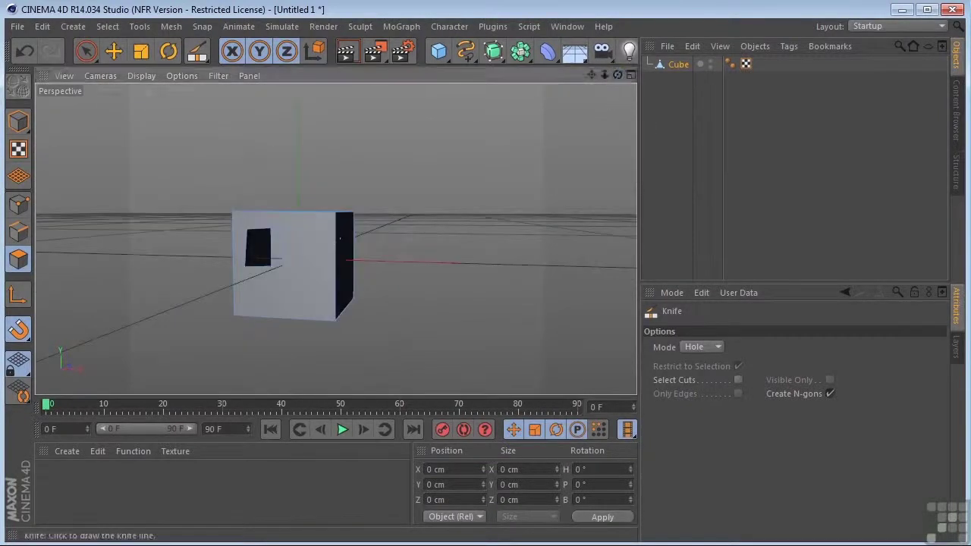
key("ctrl+z")
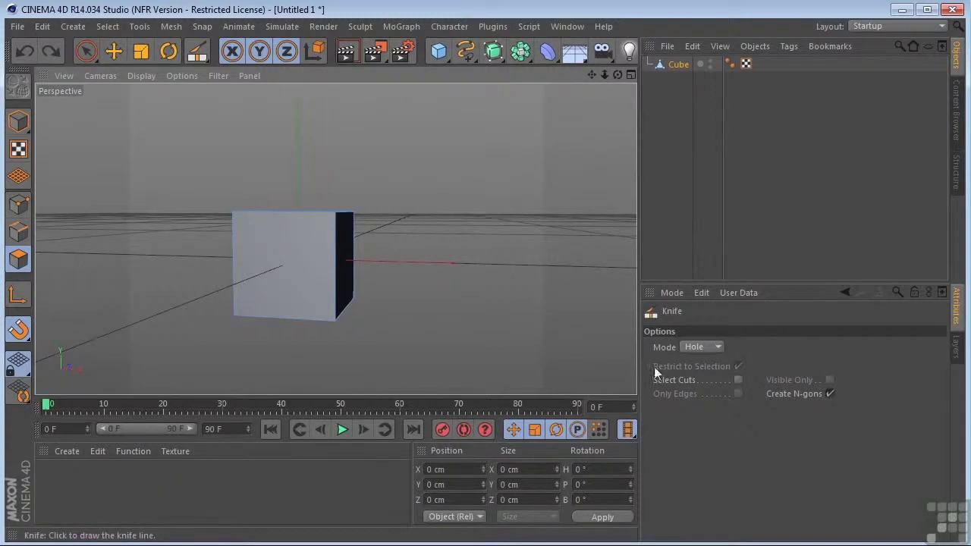
Set the Knife to Plane mode and try X-Y plane cuts near the cube's front and back
left_click(699, 347)
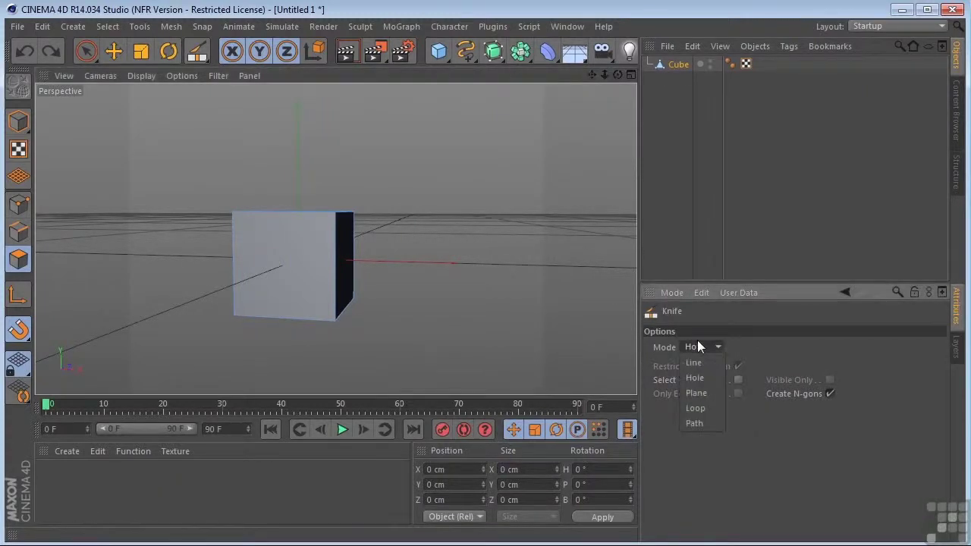
left_click(704, 392)
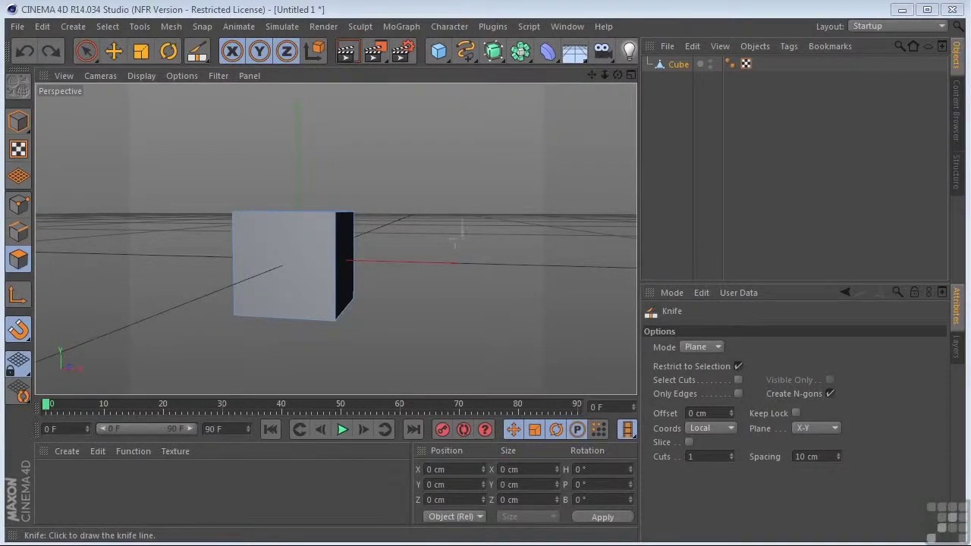
left_click_drag(617, 75, 682, 319)
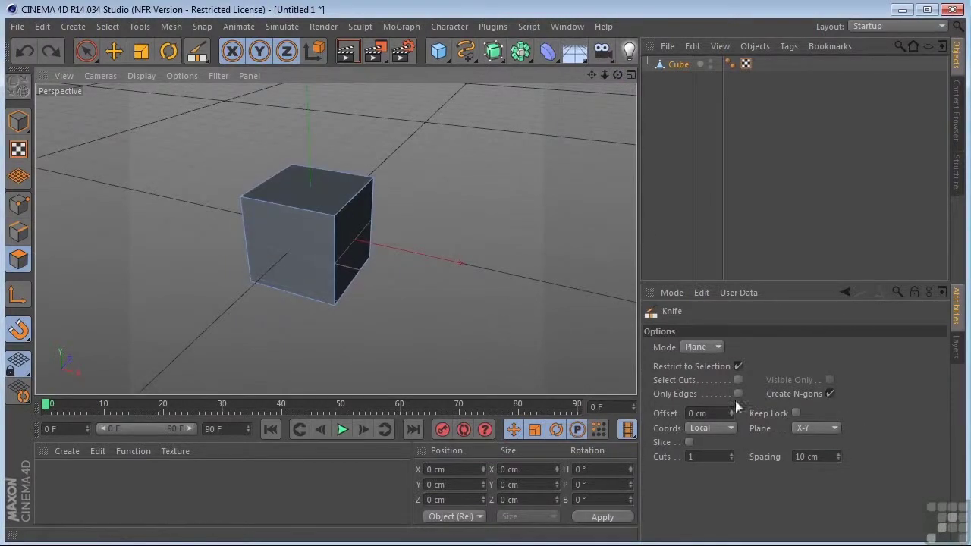
scroll(255, 217, "up", 5)
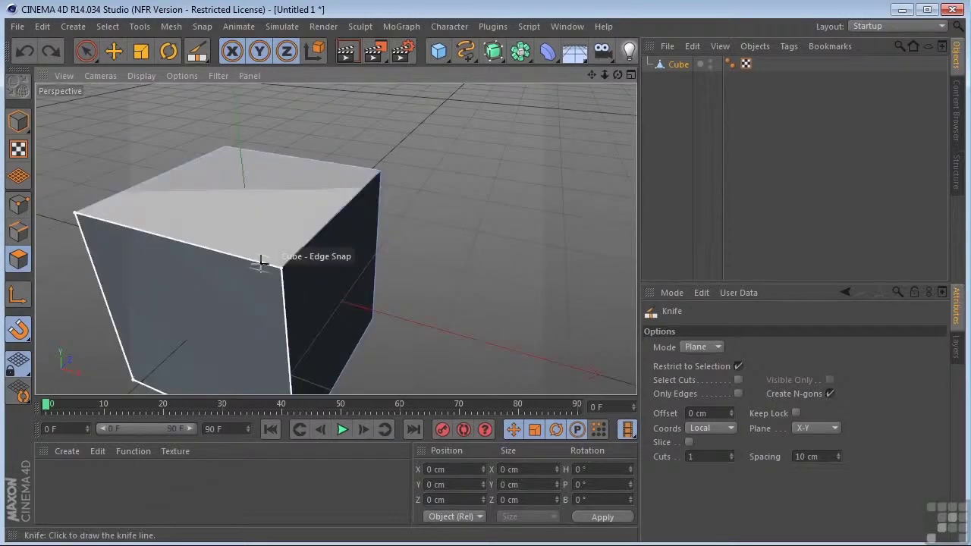
left_click(303, 243)
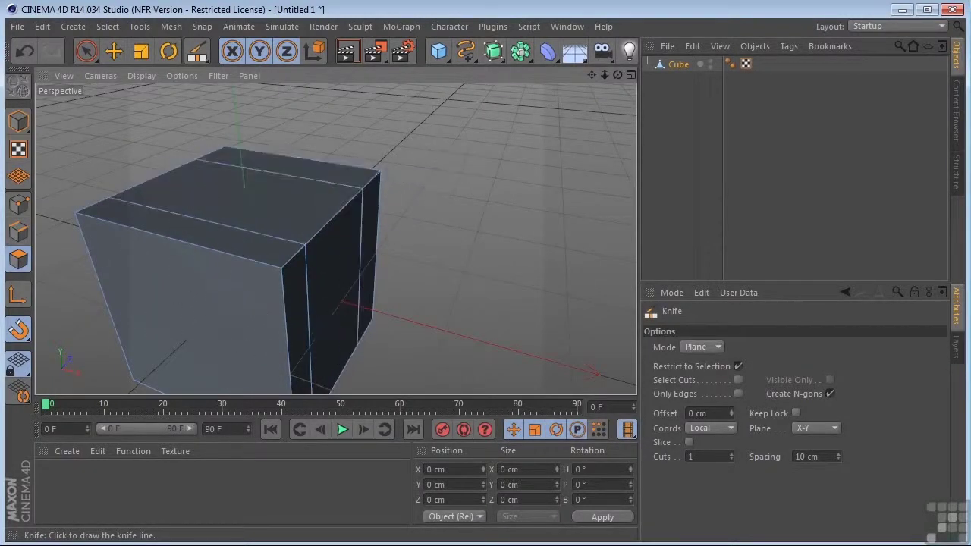
mouse_move(611, 80)
left_mouse_down()
mouse_move(618, 74)
mouse_move(591, 78)
left_mouse_up()
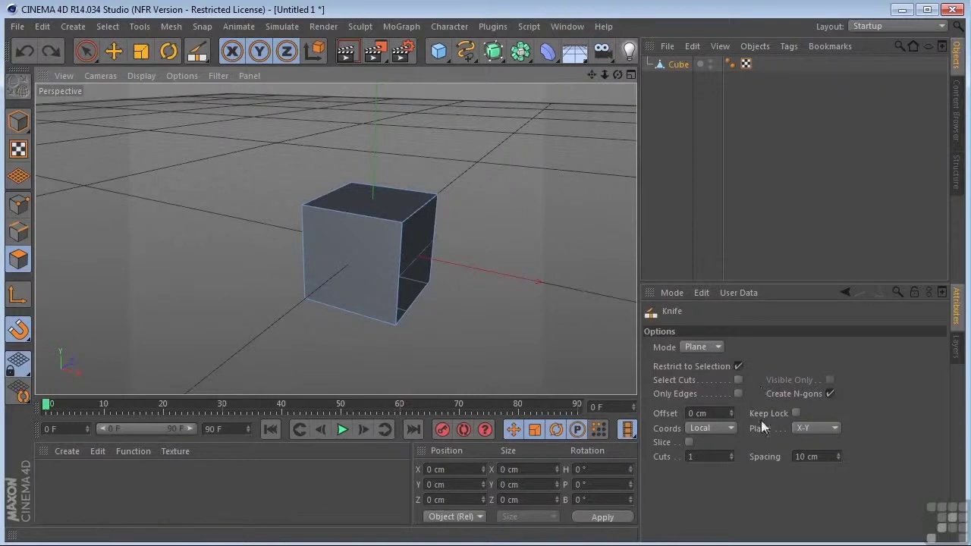
Try 20 X-Y plane cuts at 10 cm spacing through the cube, inspect them in the Perspective view, and undo them
left_click(713, 456)
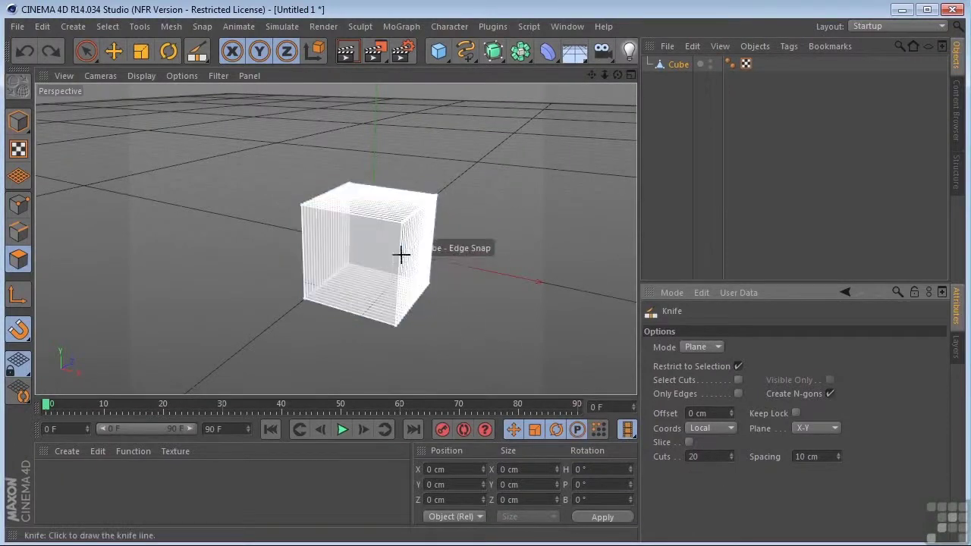
scroll(401, 250, "up", 5)
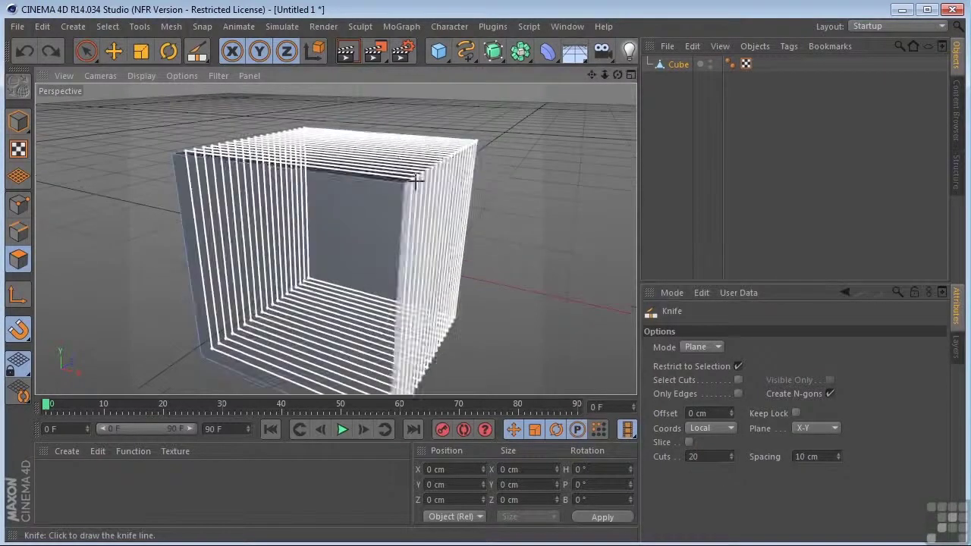
left_click(404, 181)
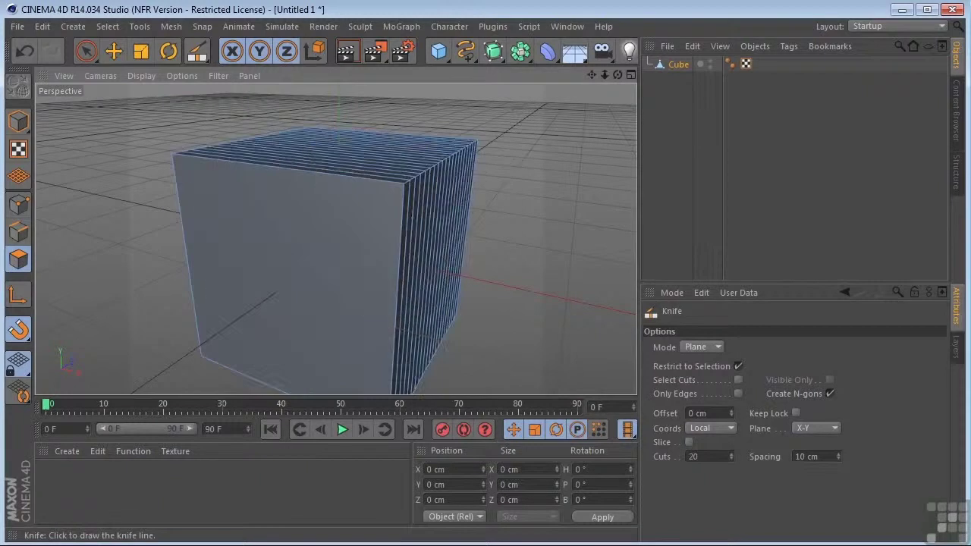
left_click_drag(617, 75, 335, 238)
scroll(335, 238, "up", 10)
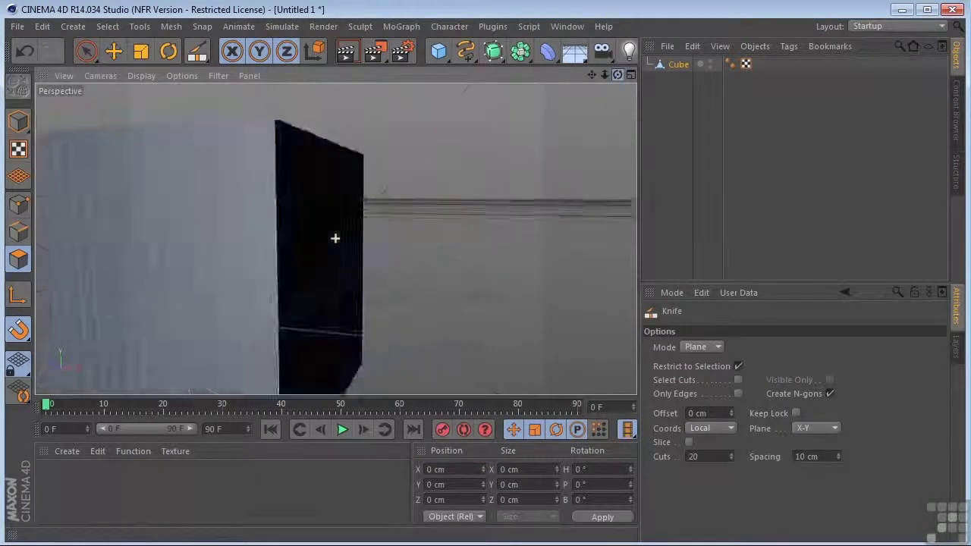
scroll(335, 238, "down", 10)
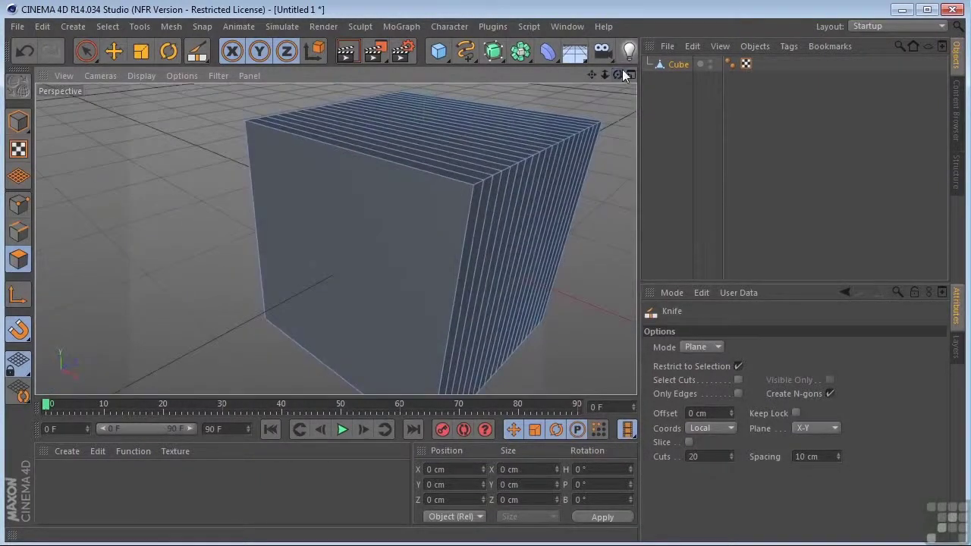
key("ctrl+z")
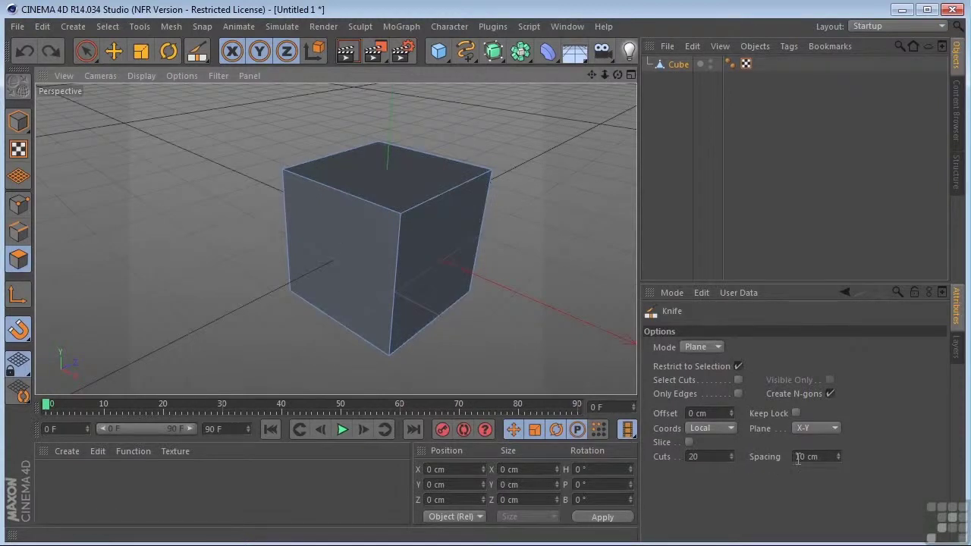
Set the cut spacing to 3 cm, try the X-Y plane cuts on the cube, and undo them
double_click(821, 456)
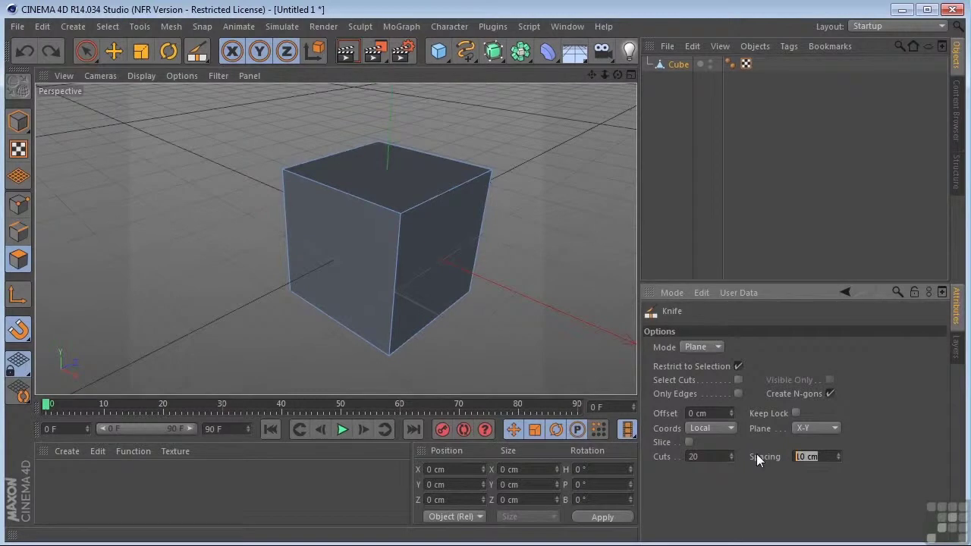
type("3")
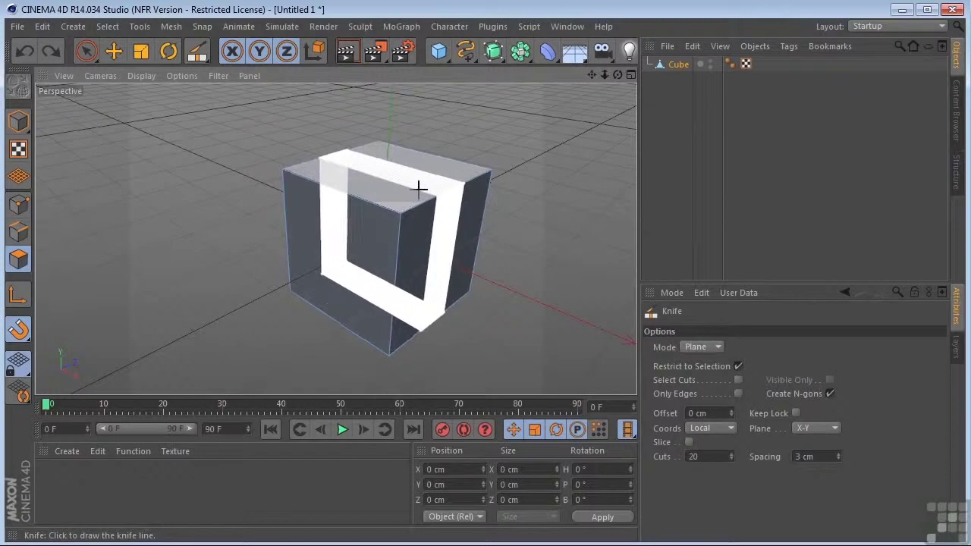
left_click(433, 190)
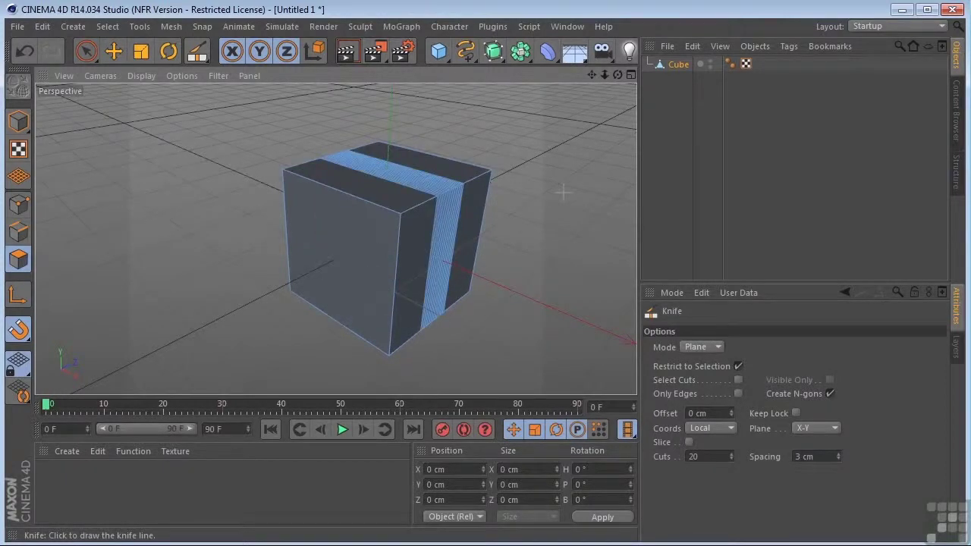
key("ctrl+z")
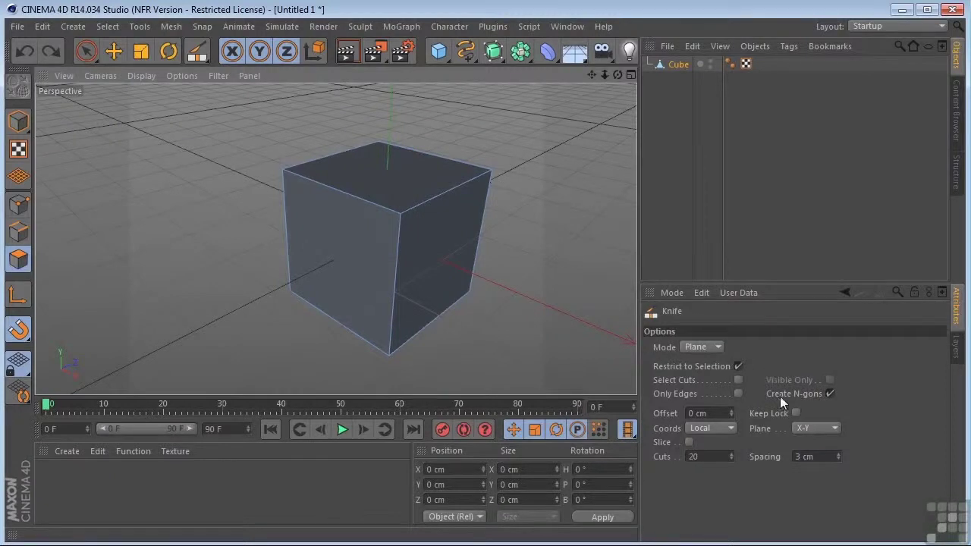
Switch the cutting plane to Y-Z, try the plane cuts through the middle of the cube, and undo them
left_click(812, 428)
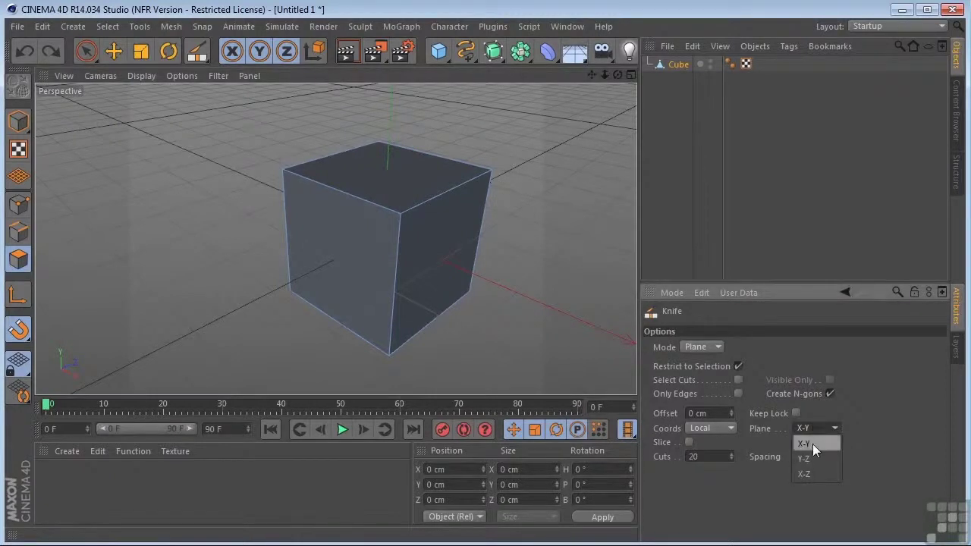
left_click(810, 457)
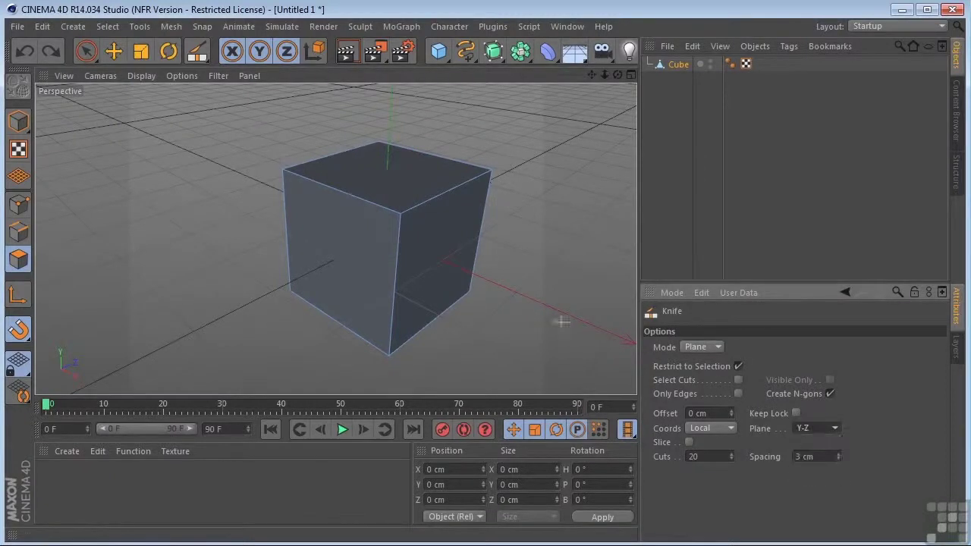
left_click(345, 178)
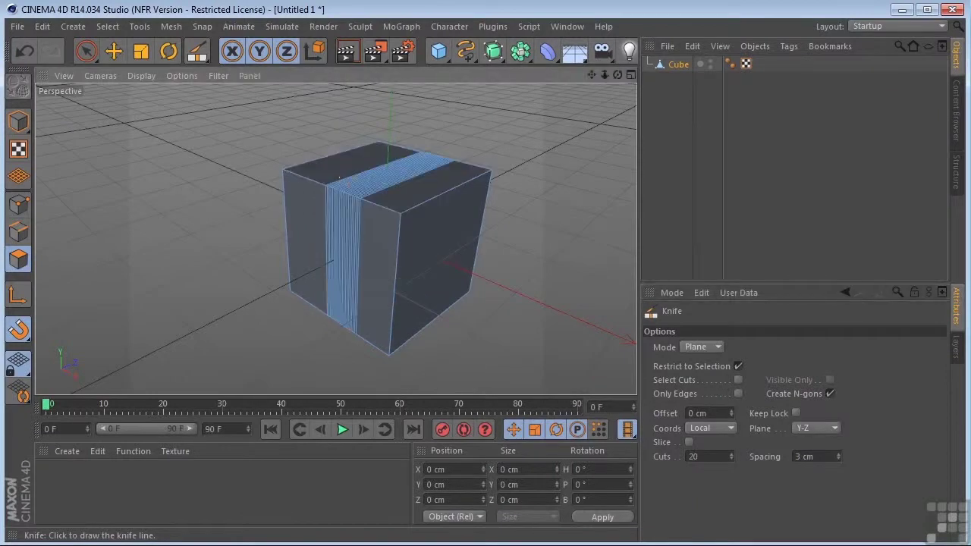
key("ctrl+z")
Switch the cutting plane to X-Z, try horizontal plane cuts around the middle of the cube, and undo them
left_click(810, 428)
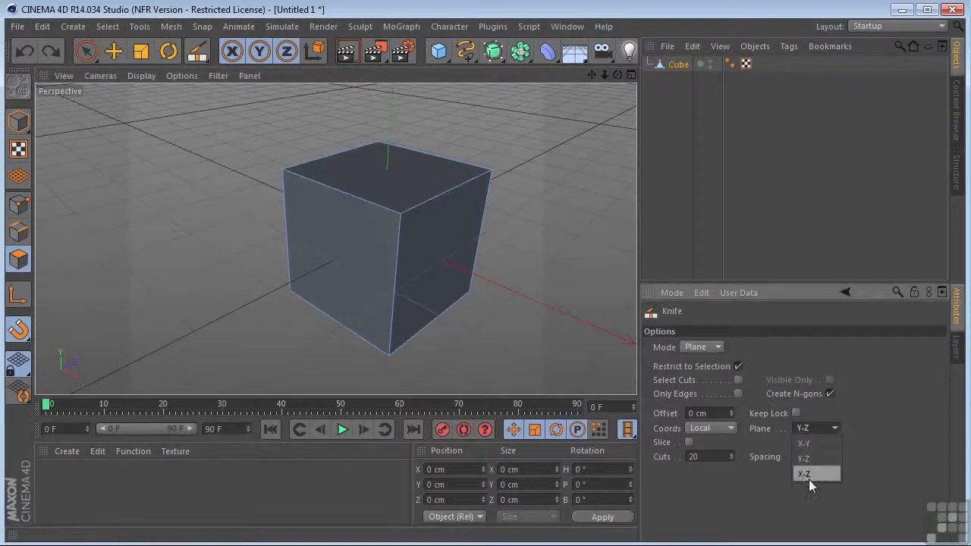
left_click(810, 471)
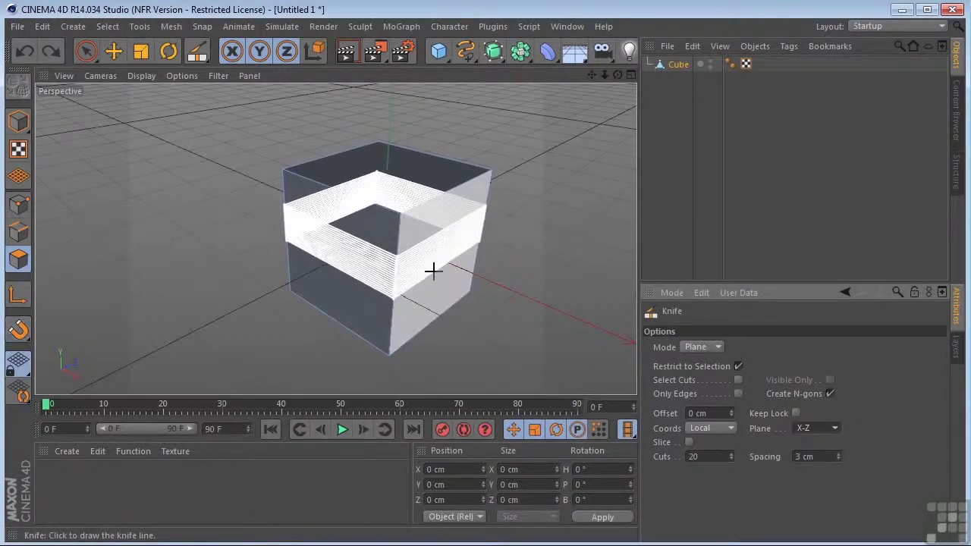
left_click(407, 293)
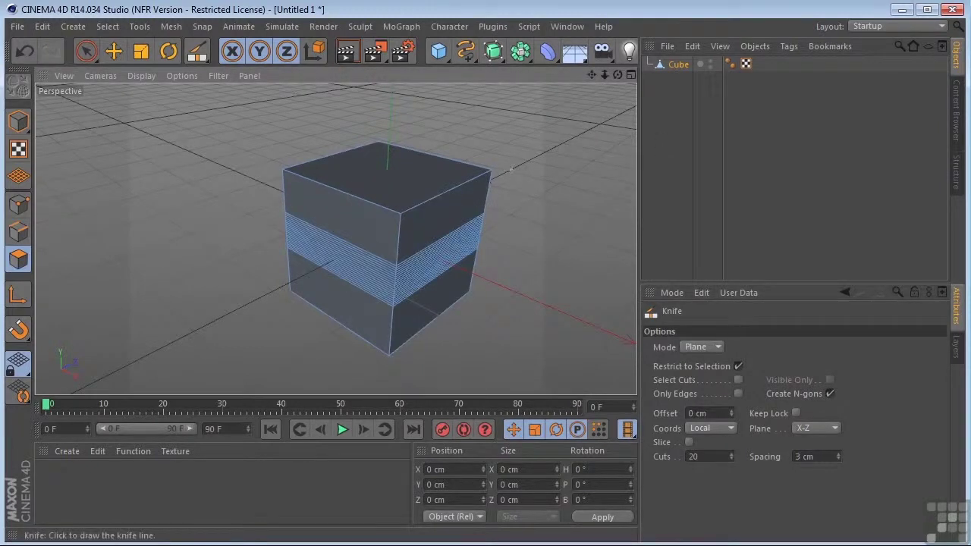
key("ctrl+z")
key("ctrl+z")
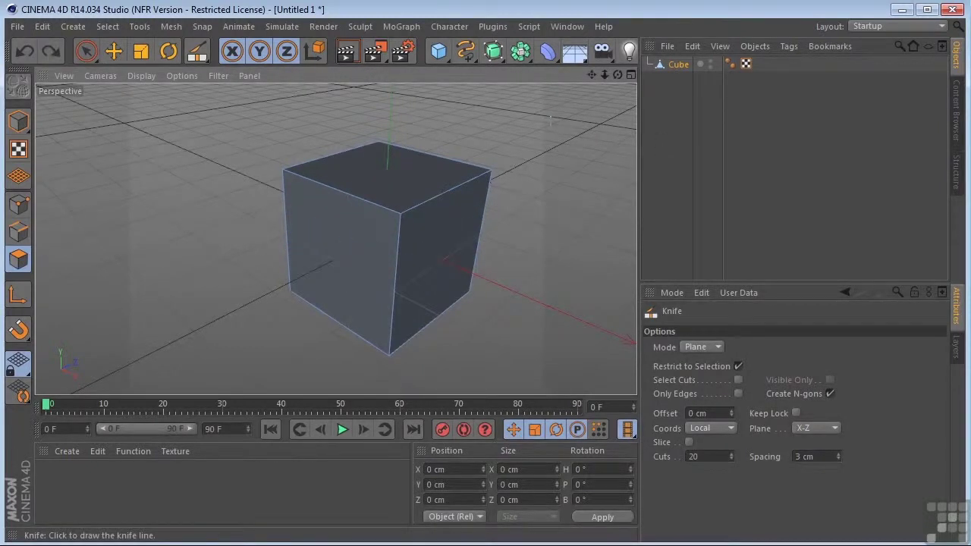
Set the Knife to Loop mode and cut a horizontal loop around the cube just below its top edges
left_click(698, 346)
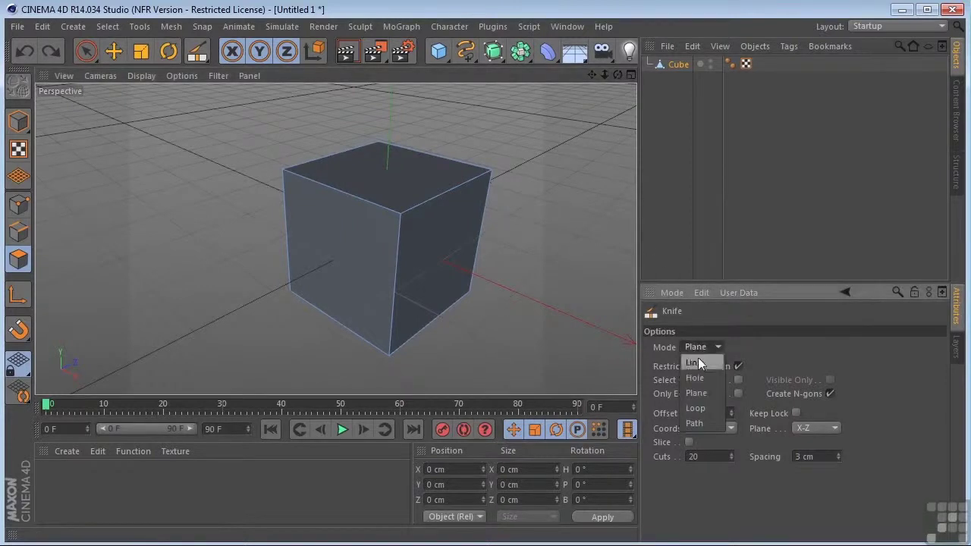
left_click(696, 408)
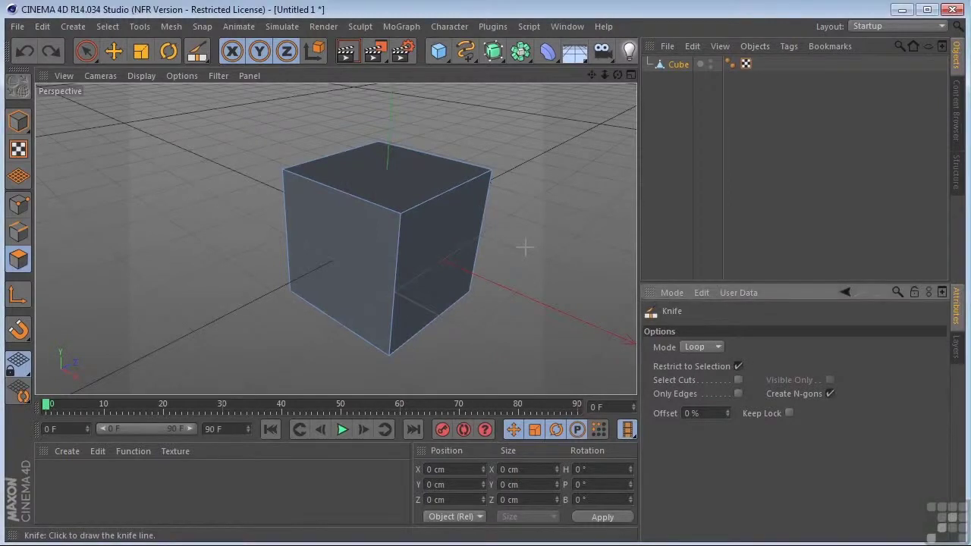
scroll(392, 247, "up", 5)
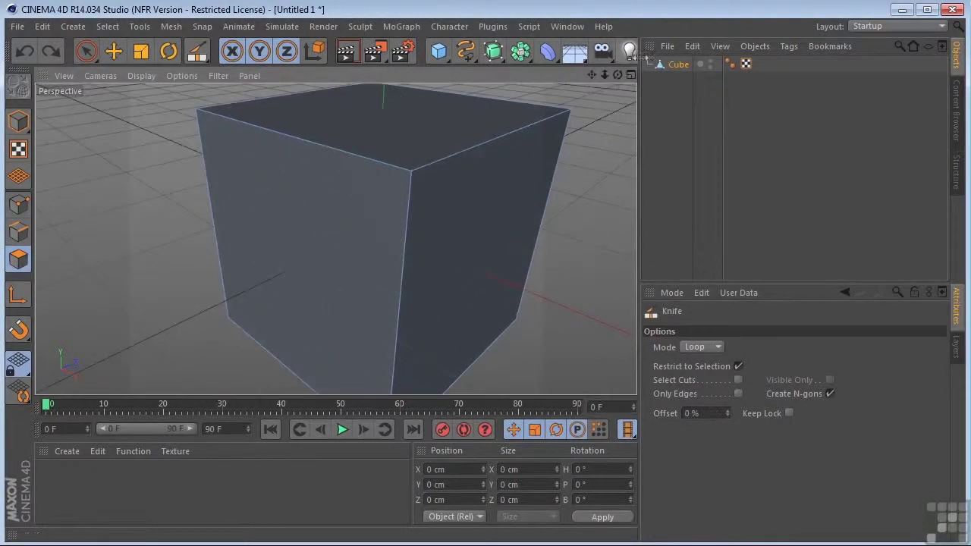
left_click_drag(617, 74, 335, 234)
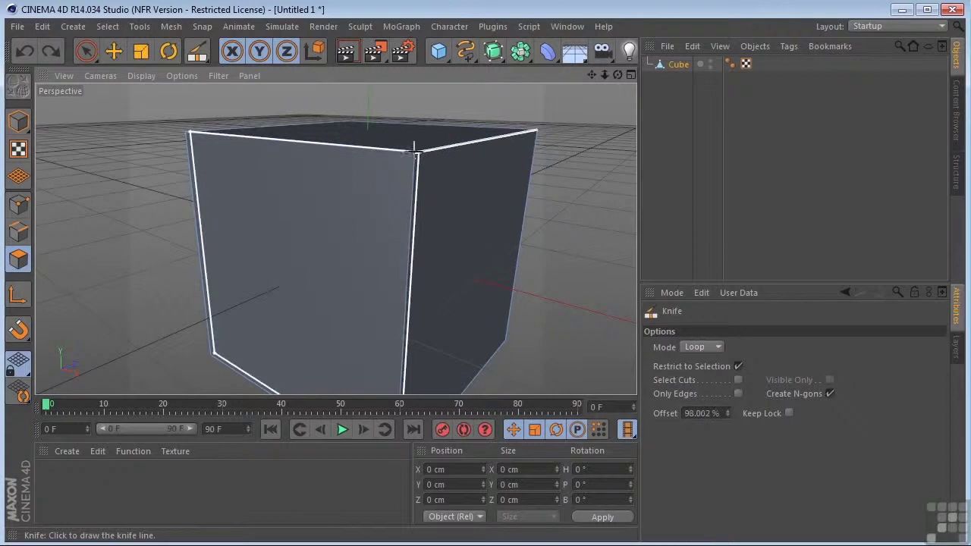
left_click(417, 163)
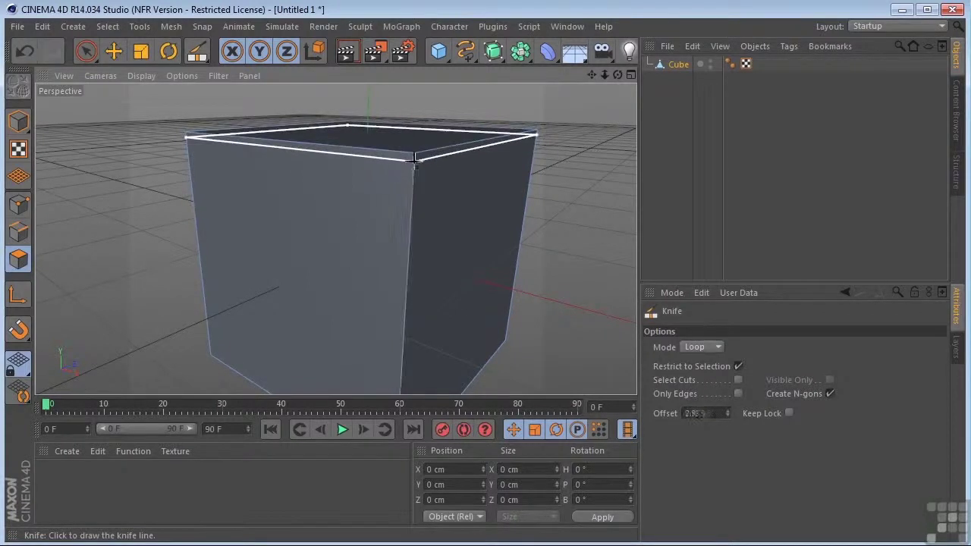
Cut a second horizontal loop just above the cube's bottom edges, at an offset of about 2.2 %
left_click_drag(605, 75, 627, 83)
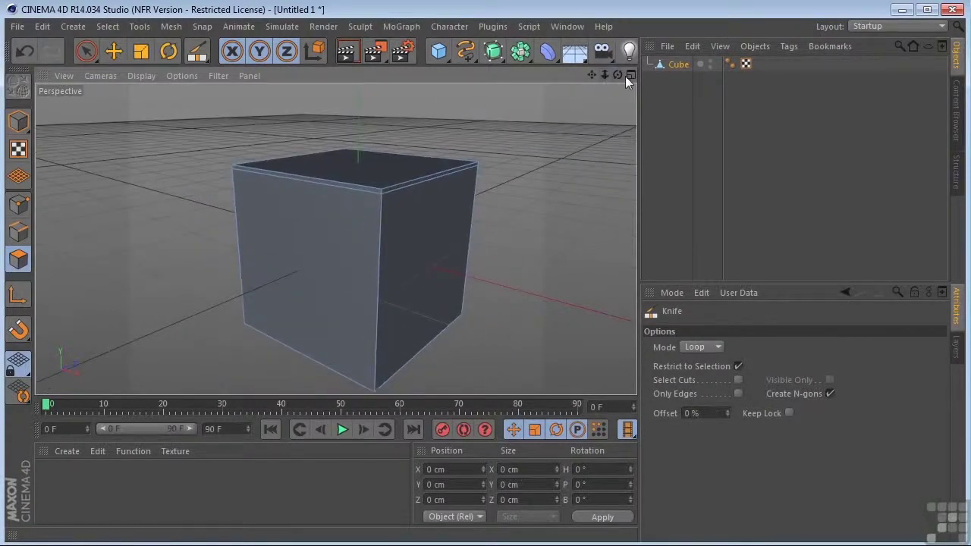
left_click_drag(336, 238, 336, 239, "alt")
left_click_drag(593, 75, 600, 36)
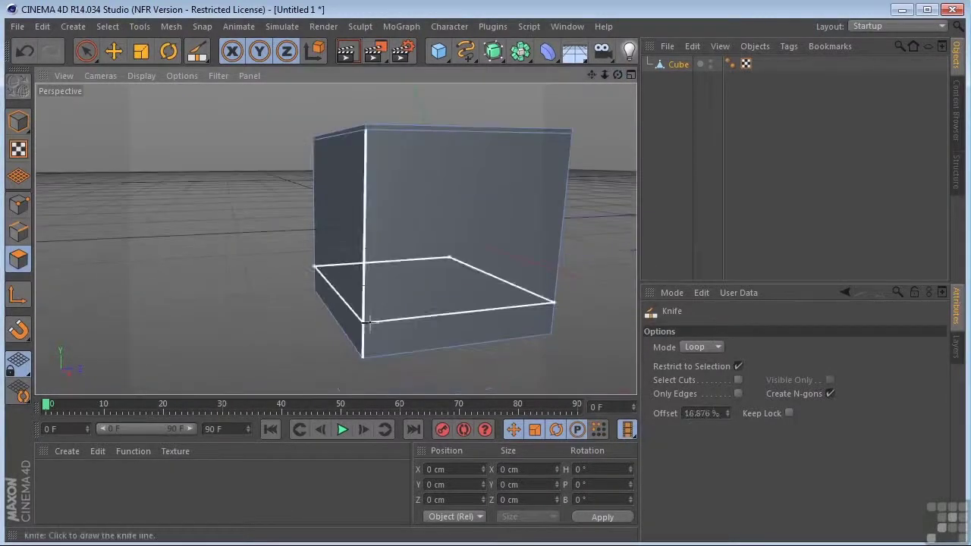
scroll(379, 340, "up", 5)
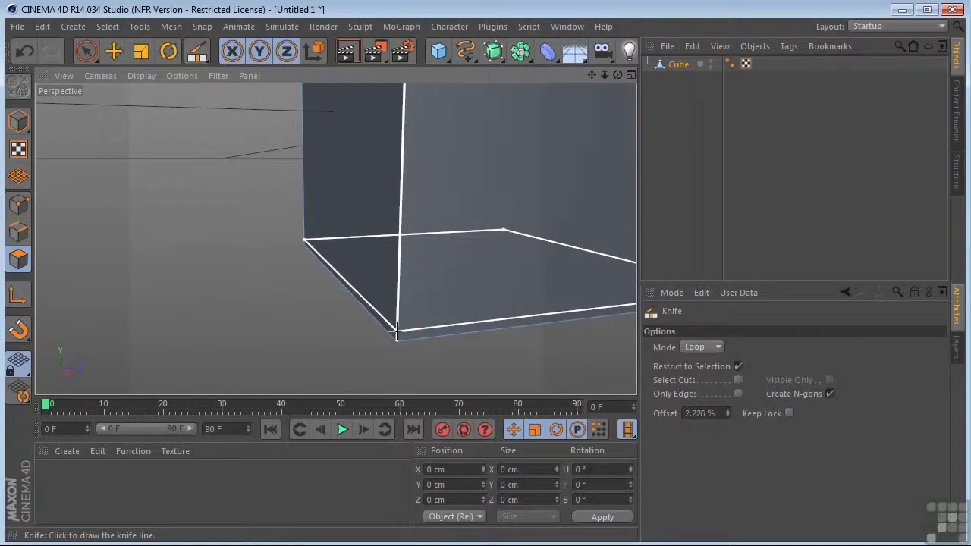
left_click(396, 331)
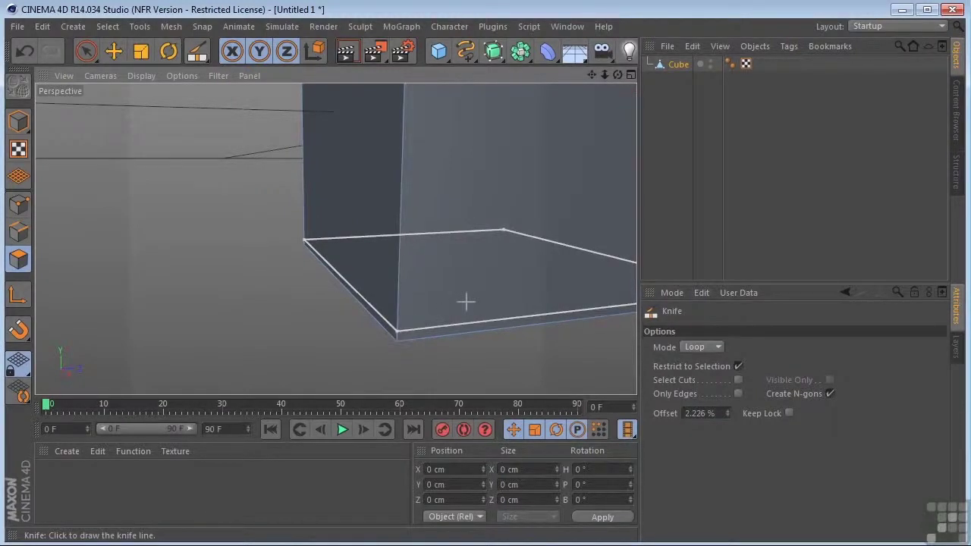
Set the offset of the loop cut near the cube's bottom to 0.15 %
mouse_move(726, 412)
left_mouse_down()
mouse_move(726, 397)
mouse_move(727, 421)
left_mouse_up()
left_click(721, 415)
type("15")
key("Return")
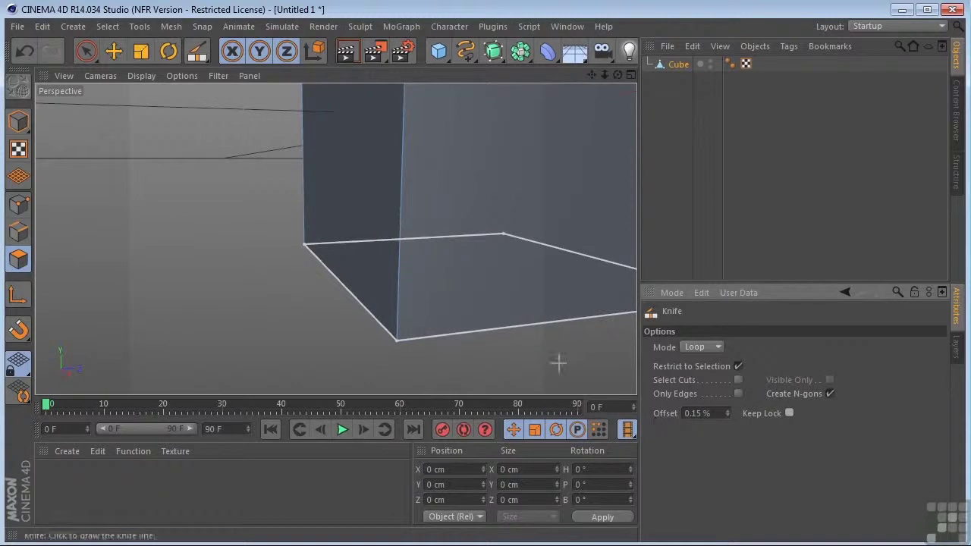
Inspect the loop cuts near the cube's top and bottom edges from around the whole cube
left_click_drag(367, 348, 366, 347, "alt")
left_click_drag(563, 362, 564, 362, "alt")
left_click_drag(593, 74, 336, 239)
left_click_drag(604, 77, 336, 238)
left_click_drag(594, 71, 336, 239)
left_click_drag(617, 74, 336, 238)
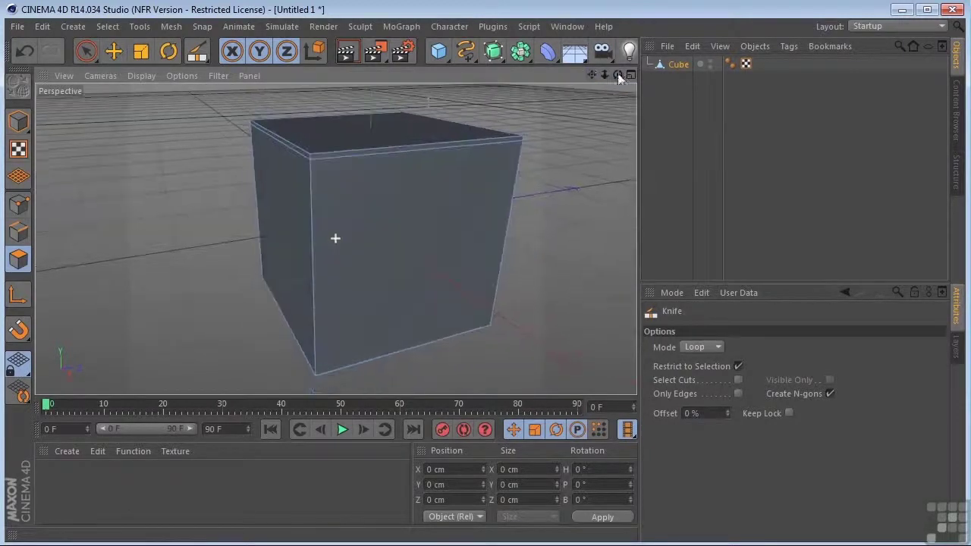